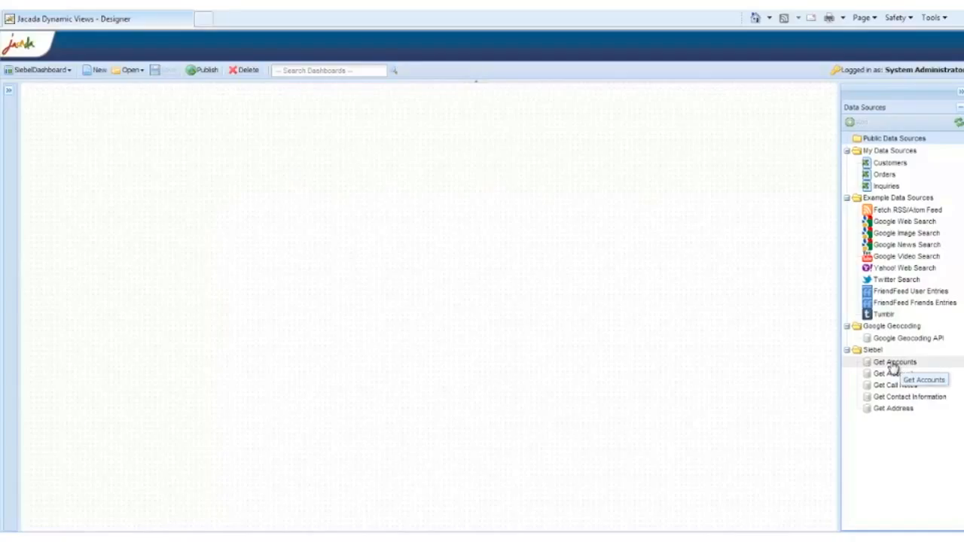
# - Add the Siebel Get Accounts data source to the upper part of the dashboard as a Grid Table widget
pyautogui.moveTo(894, 362); pyautogui.dragTo(527, 276)
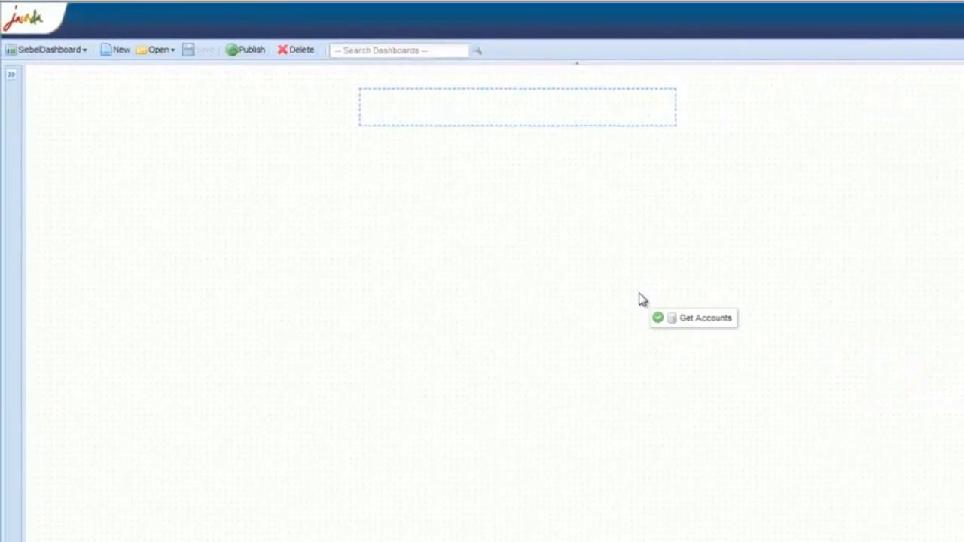
pyautogui.moveTo(641, 299); pyautogui.dragTo(188, 109)
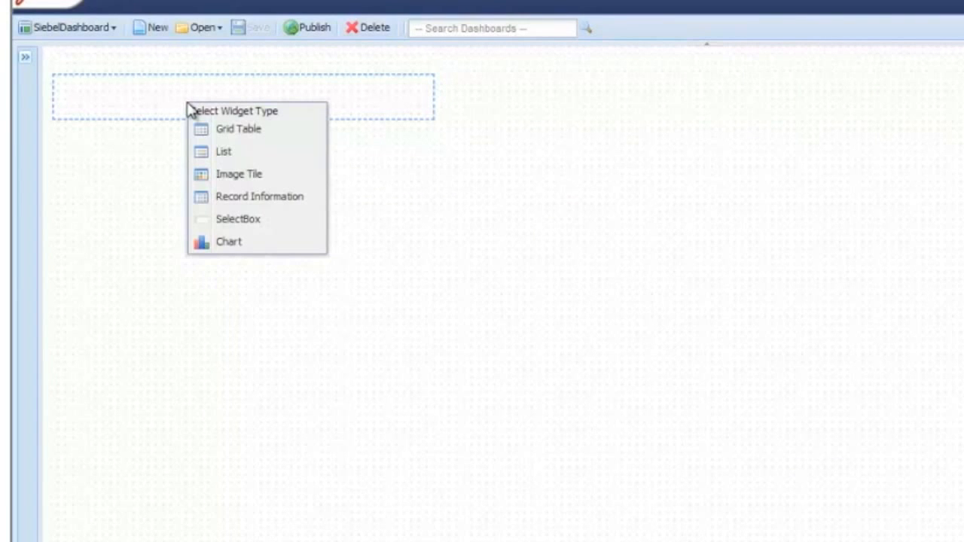
pyautogui.click(269, 133)
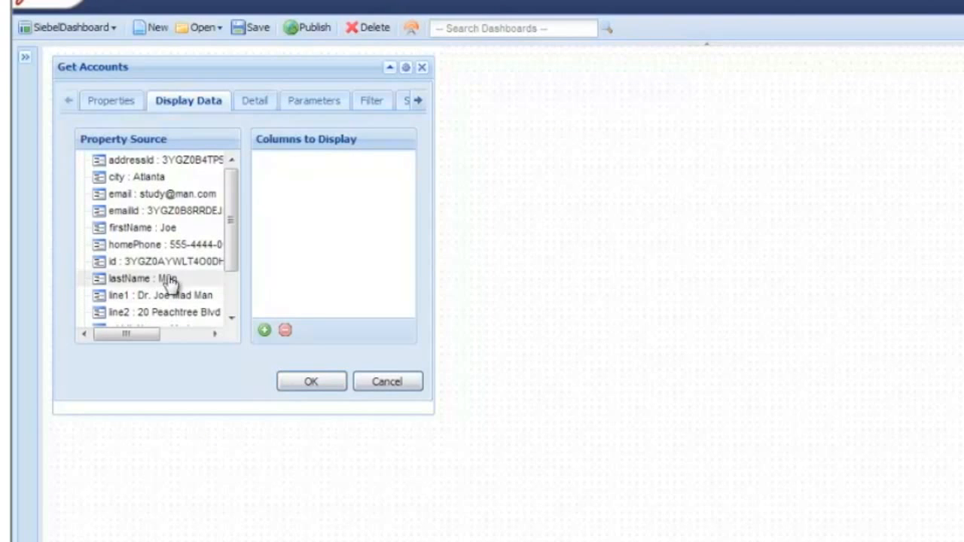
# - Set the grid's display columns to firstName, lastName and homePhone, labelled First Name, Last Name and Home Phone
pyautogui.moveTo(146, 229); pyautogui.dragTo(285, 186)
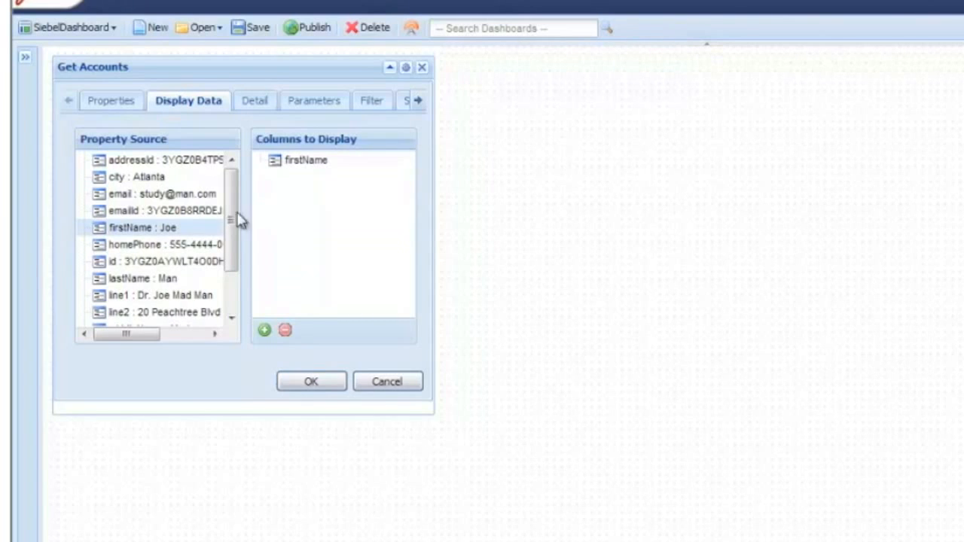
pyautogui.moveTo(159, 286); pyautogui.dragTo(292, 234)
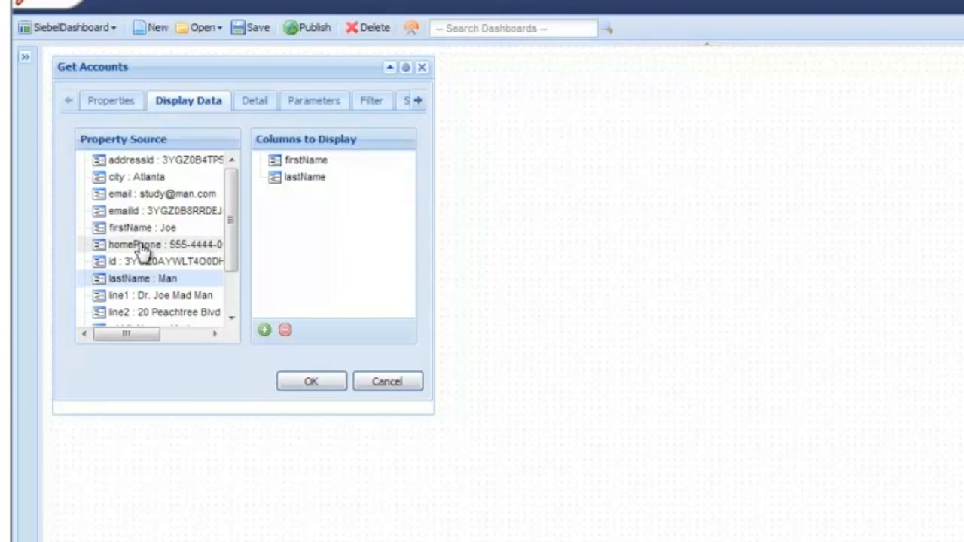
pyautogui.moveTo(143, 249); pyautogui.dragTo(290, 224)
pyautogui.click(309, 162)
# - Title the accounts grid "All Accounts", set its widget height to 400 and apply the settings
pyautogui.click(113, 100)
pyautogui.moveTo(275, 130); pyautogui.dragTo(160, 128)
pyautogui.write('All Accounts')
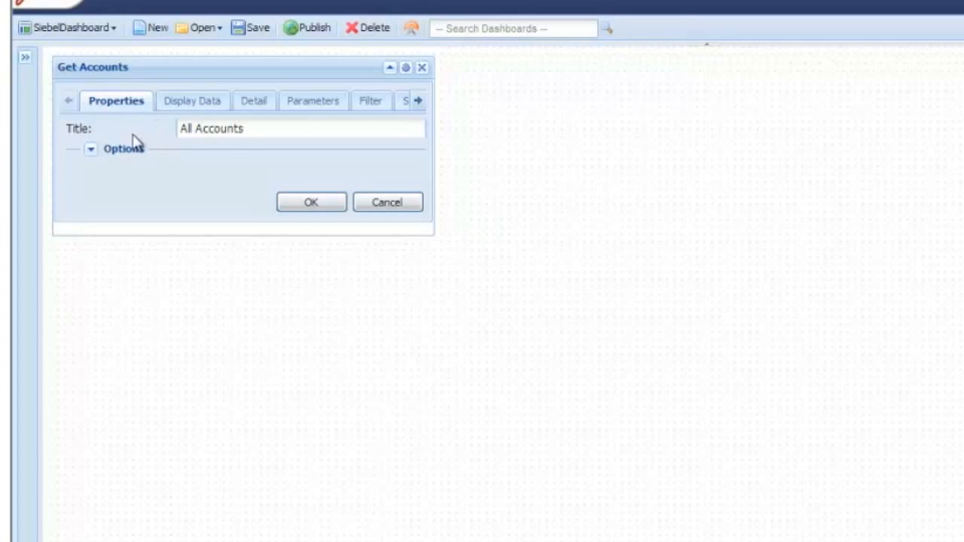
pyautogui.click(91, 150)
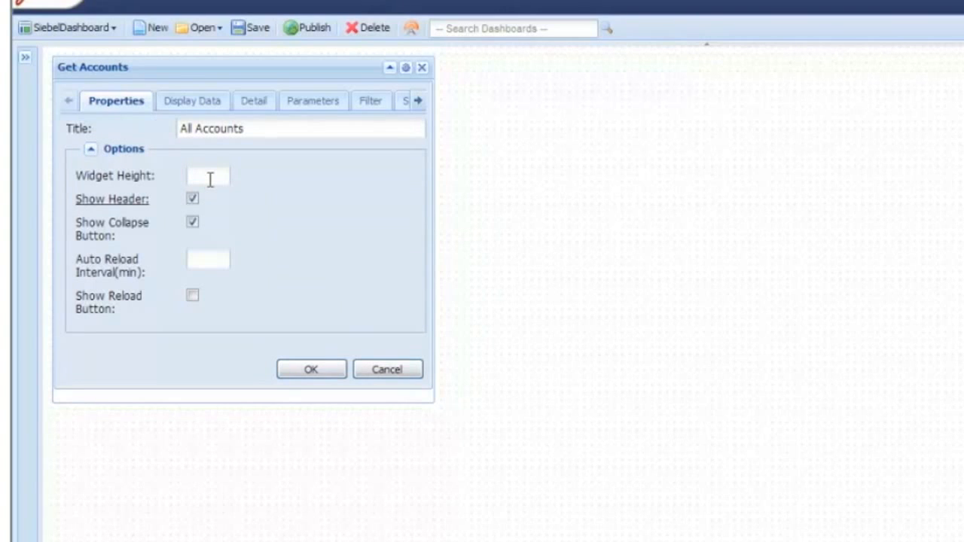
pyautogui.write('400')
pyautogui.click(315, 369)
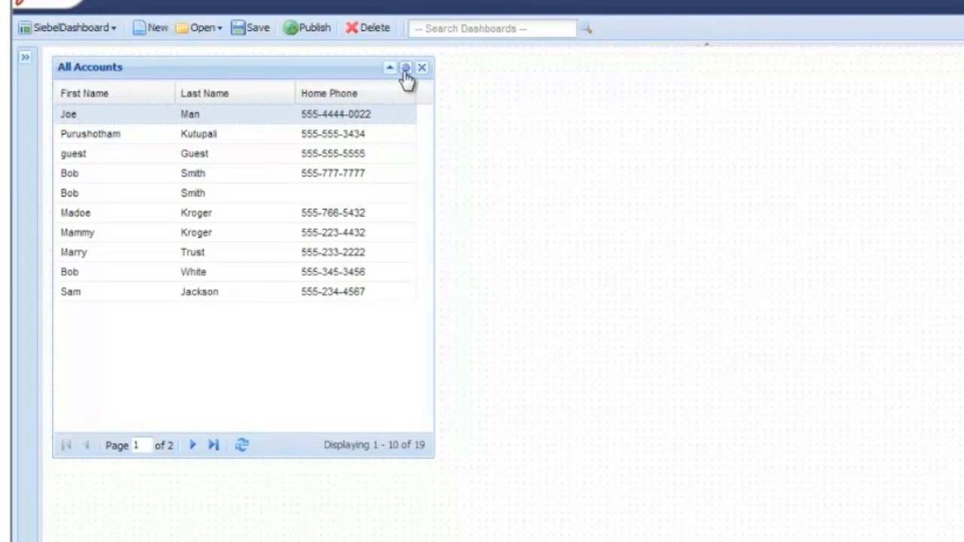
# - Set the number of rows in the All Accounts grid to 16 and save the dashboard
pyautogui.click(405, 69)
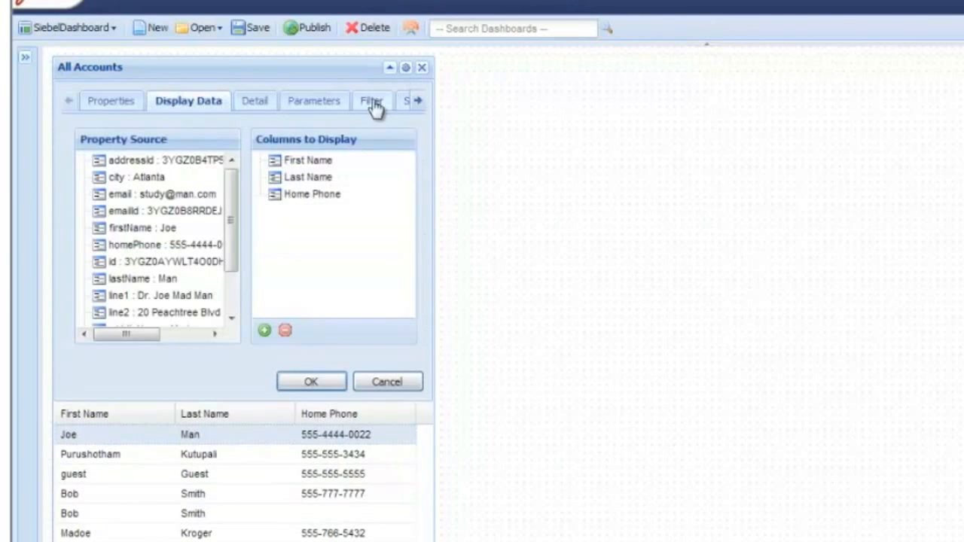
pyautogui.click(254, 104)
pyautogui.click(249, 133)
pyautogui.press('BackSpace')
pyautogui.write('6')
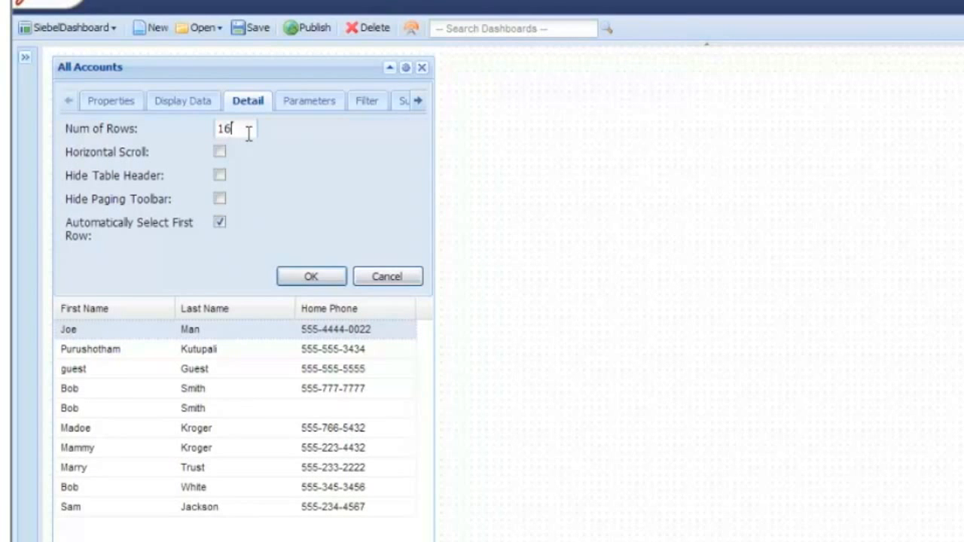
pyautogui.click(313, 277)
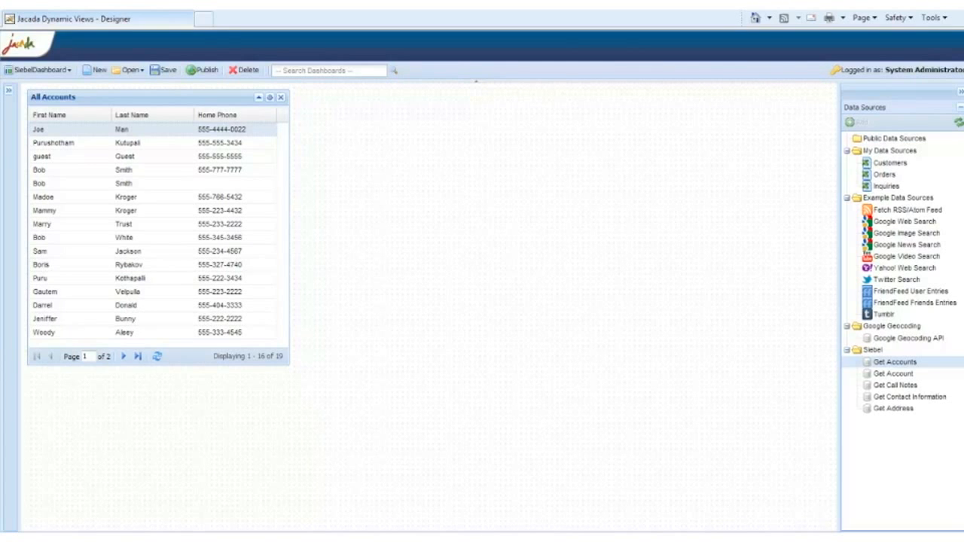
pyautogui.hotkey('ctrl', 's')
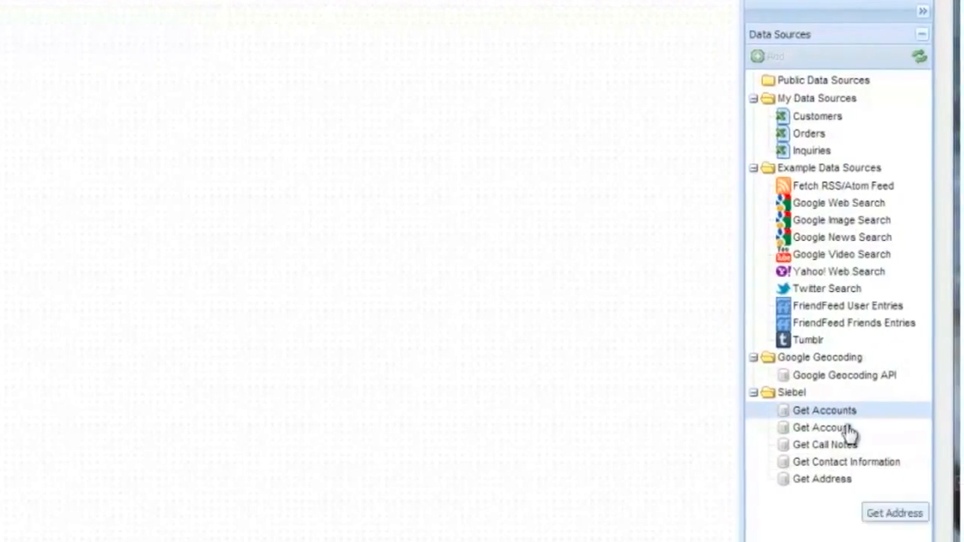
# - Place the AddNewAccount workspace form below the All Accounts grid and open its form editor
pyautogui.click(921, 36)
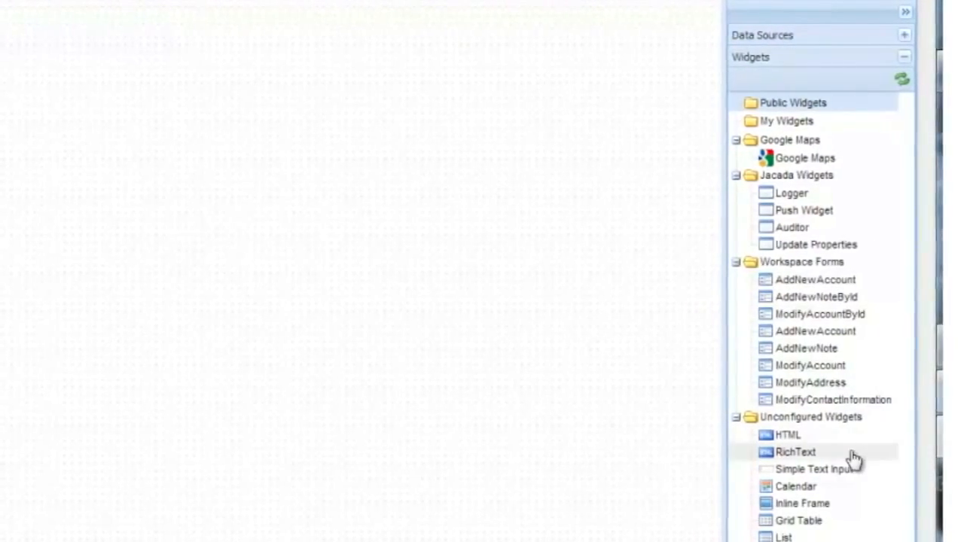
pyautogui.moveTo(895, 329); pyautogui.dragTo(270, 422)
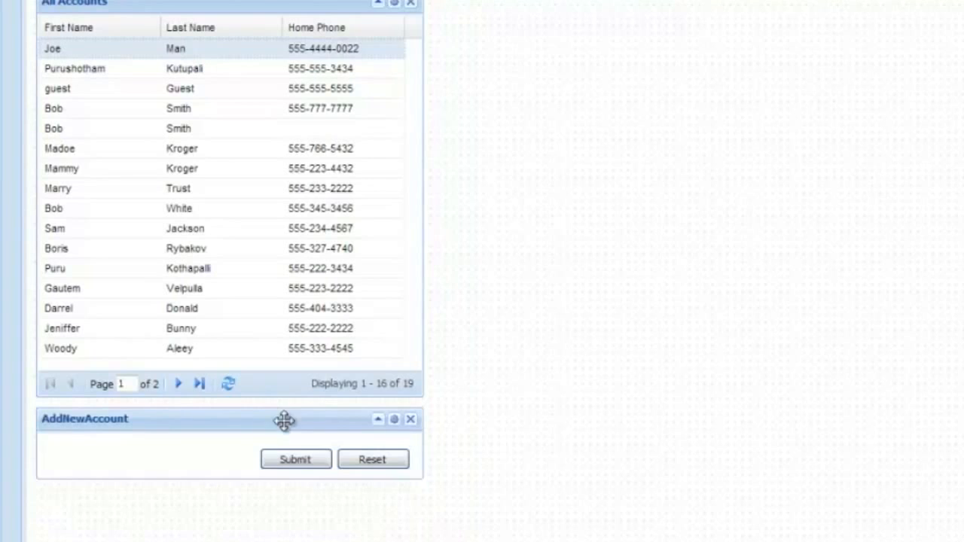
pyautogui.click(393, 421)
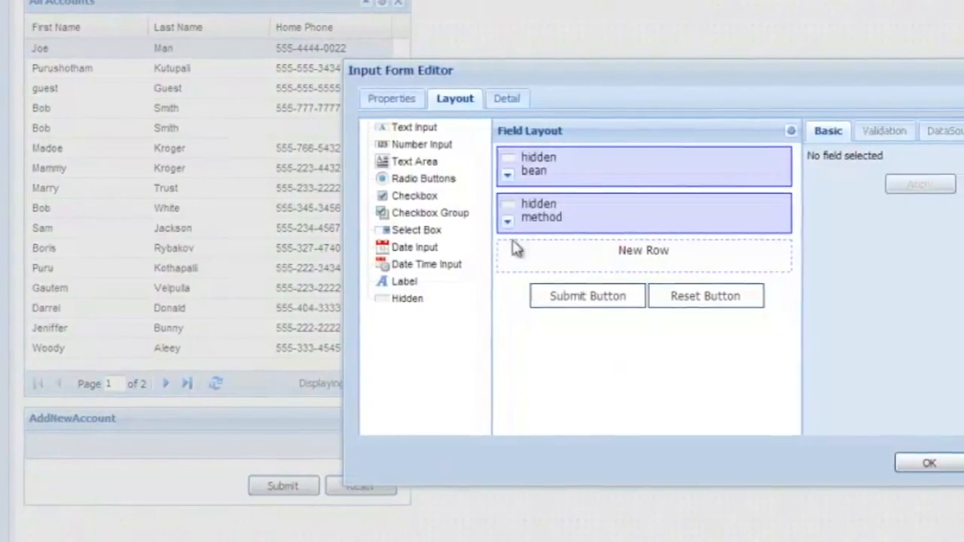
# - Add a text input to the AddNewAccount form labelled "First Name" and bound to the firstName field
pyautogui.moveTo(435, 128); pyautogui.dragTo(572, 259)
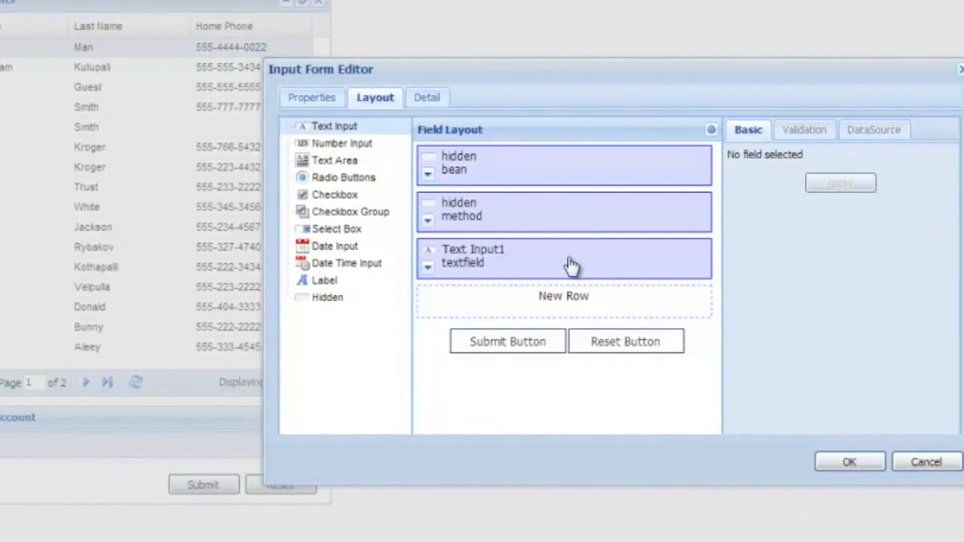
pyautogui.click(626, 261)
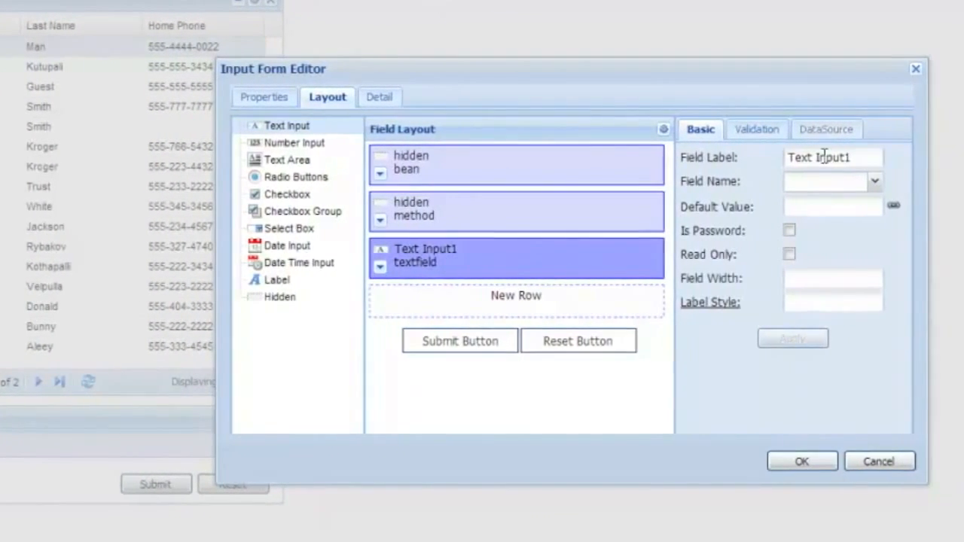
pyautogui.tripleClick(823, 156)
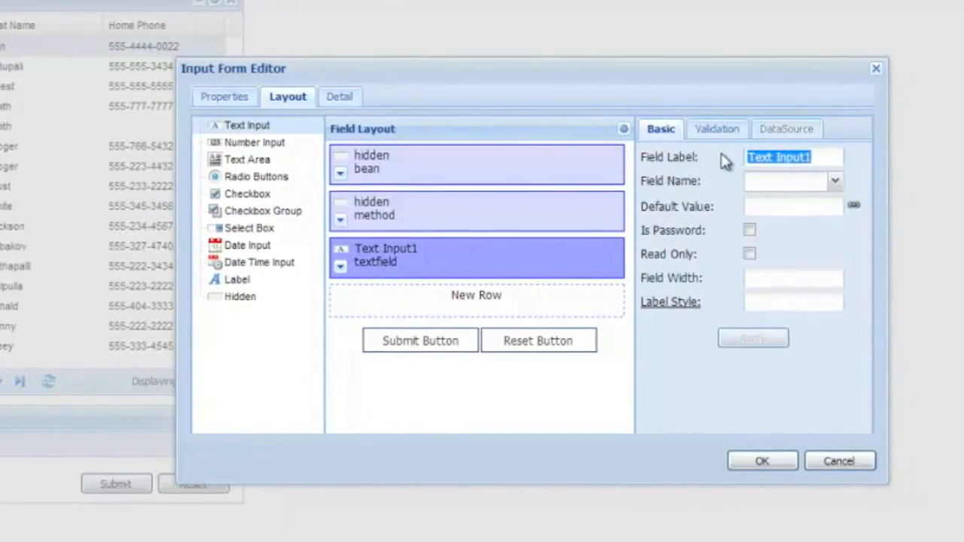
pyautogui.write('First Name')
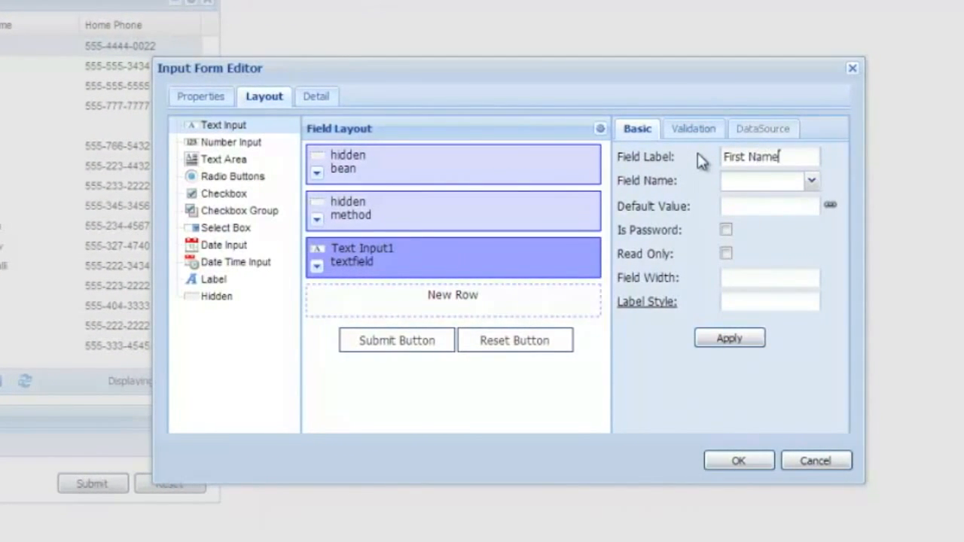
pyautogui.click(813, 182)
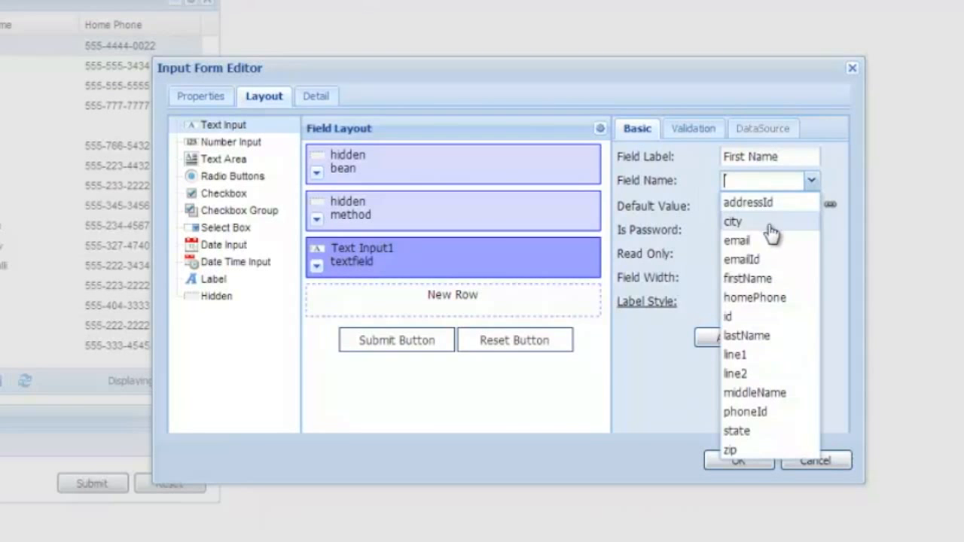
pyautogui.click(764, 279)
pyautogui.click(729, 338)
# - Add a second text input labelled "Last Name", bound to lastName, and confirm the AddNewAccount form layout
pyautogui.moveTo(224, 124); pyautogui.dragTo(370, 287)
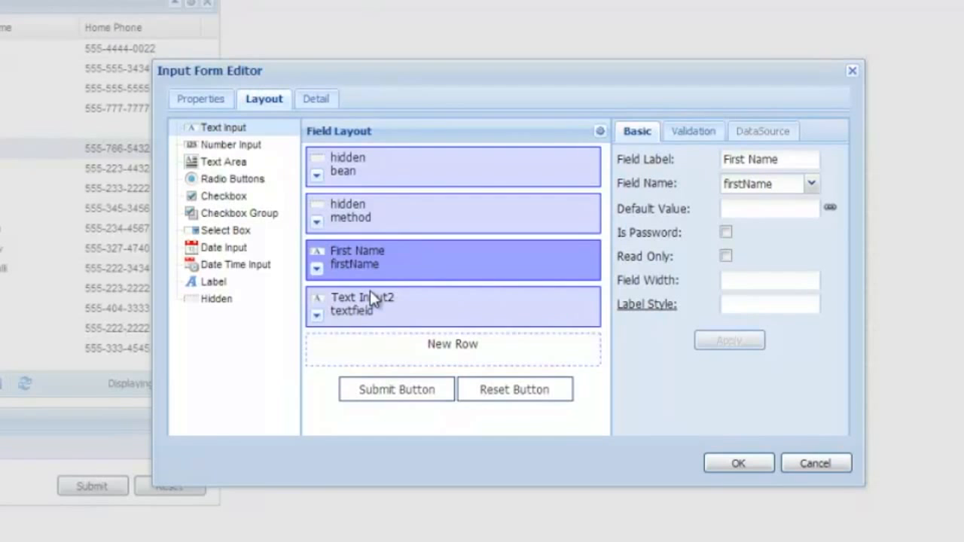
pyautogui.click(370, 288)
pyautogui.write('Last')
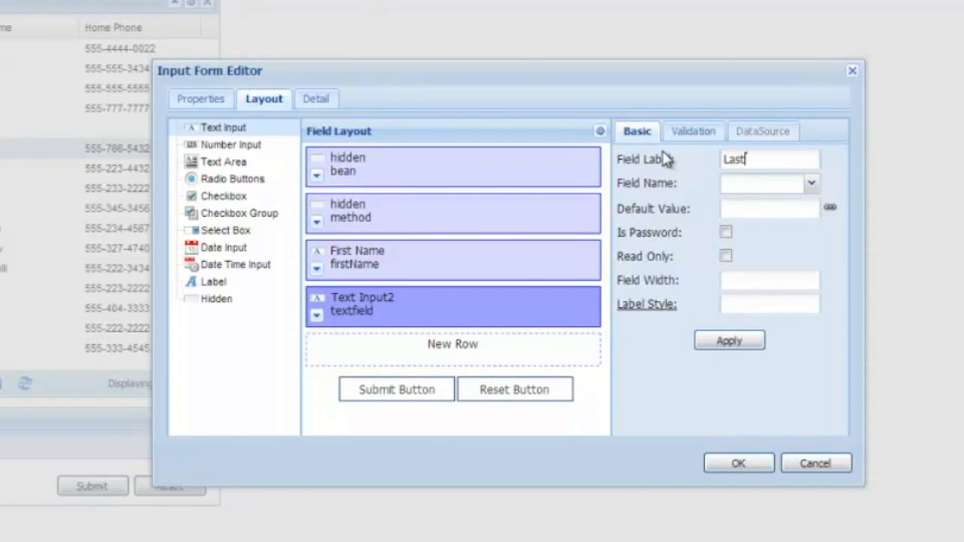
pyautogui.write(' Name')
pyautogui.click(812, 183)
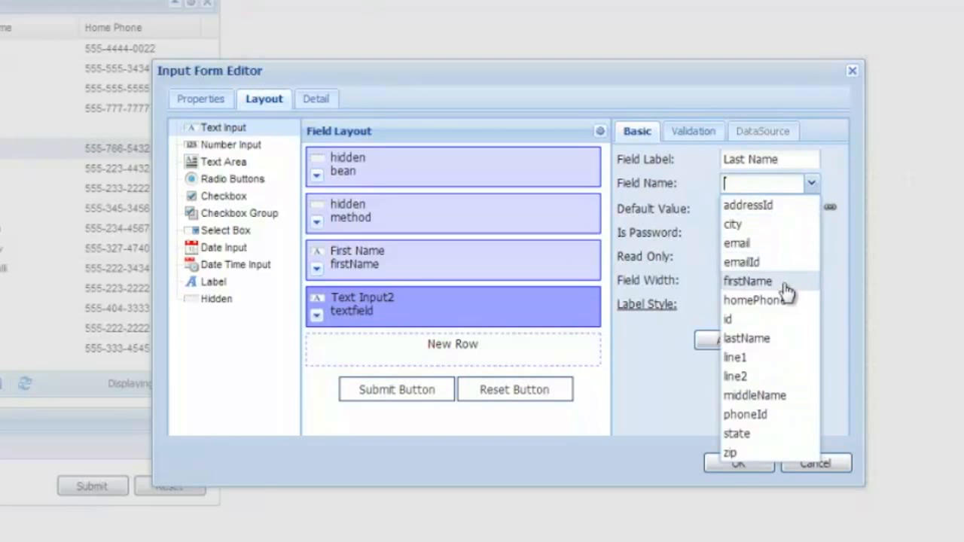
pyautogui.click(789, 341)
pyautogui.click(729, 341)
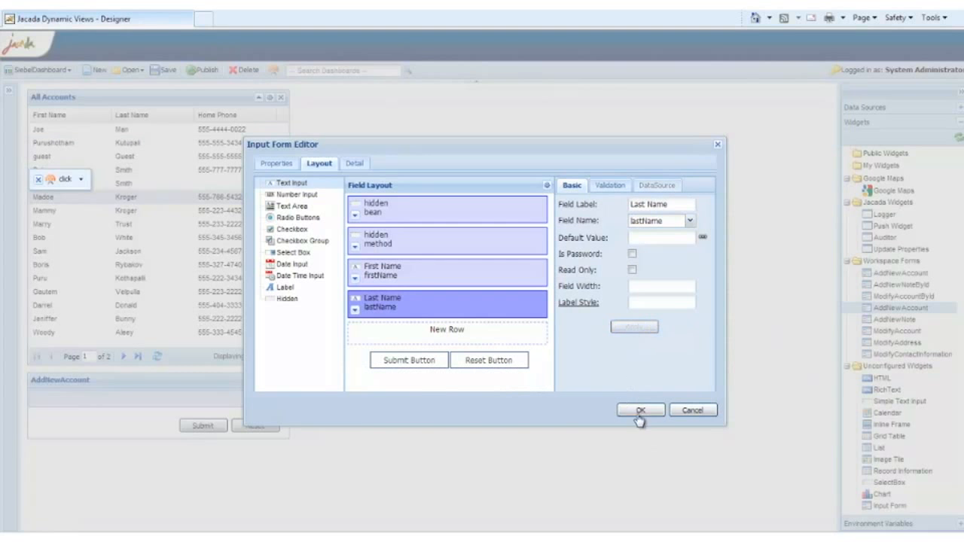
pyautogui.click(640, 411)
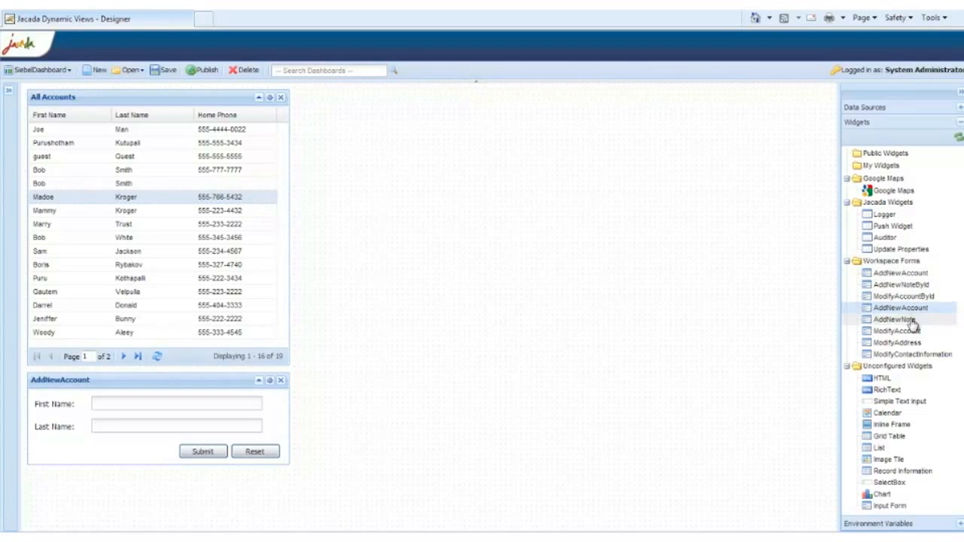
# - Place the ModifyAccount form beside the All Accounts grid with Home Phone, Email, Appt, Street, City and Zip fields defaulting to the clicked account's data
pyautogui.moveTo(908, 334); pyautogui.dragTo(419, 124)
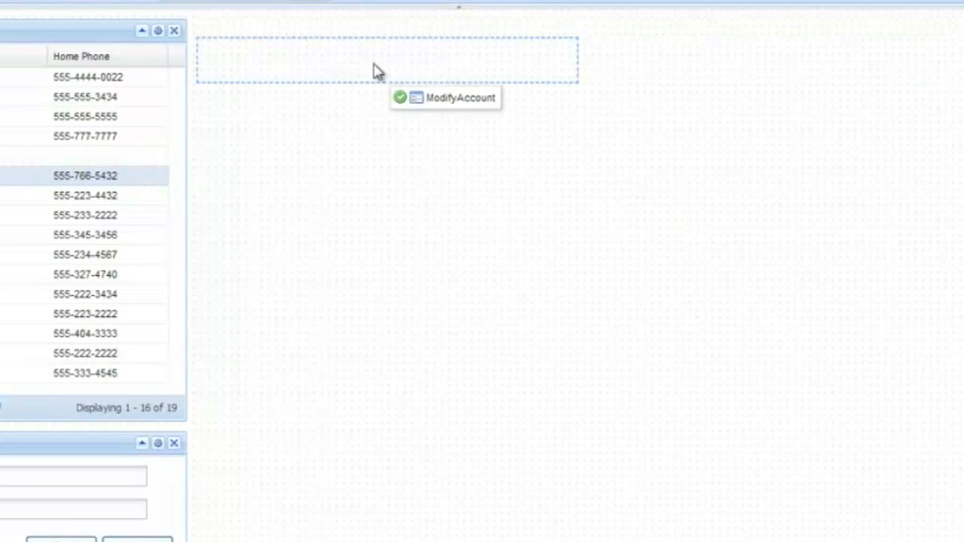
pyautogui.moveTo(377, 72); pyautogui.dragTo(361, 55)
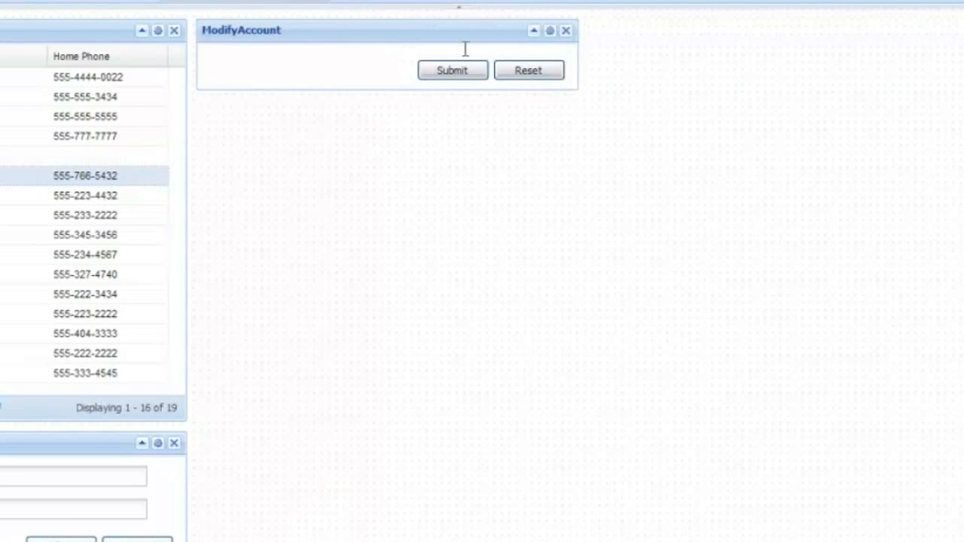
pyautogui.click(549, 31)
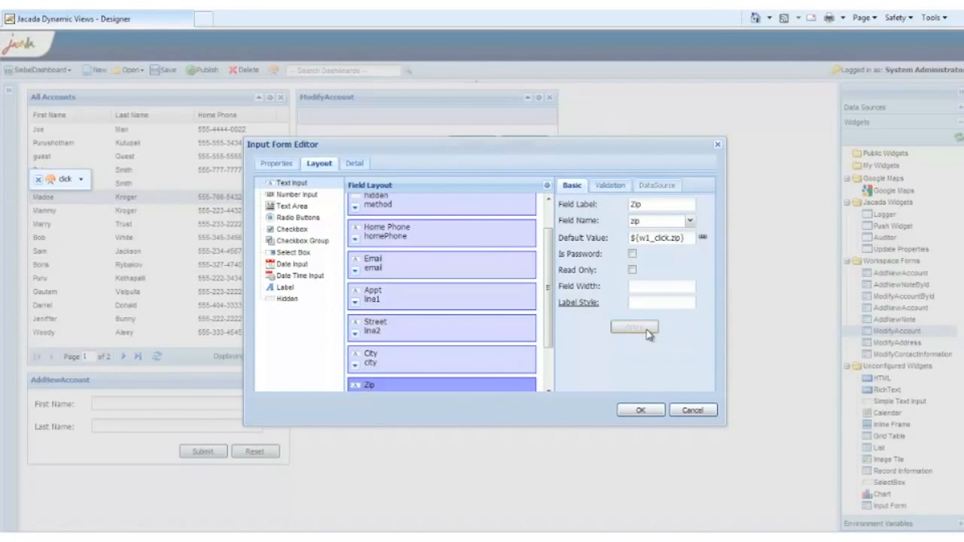
pyautogui.click(640, 410)
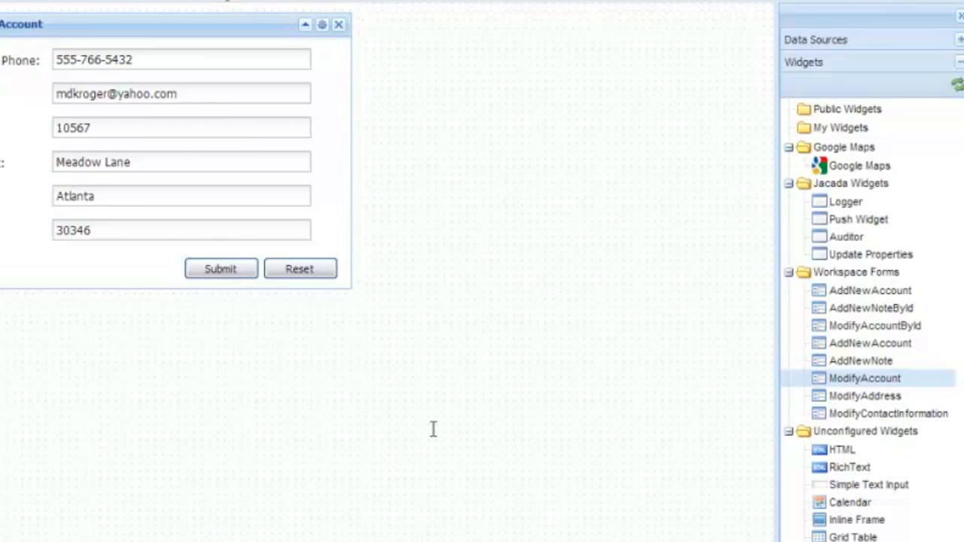
# - Add the Siebel Get Call Notes data source below the contact form as a grid with Date and Note columns
pyautogui.click(959, 40)
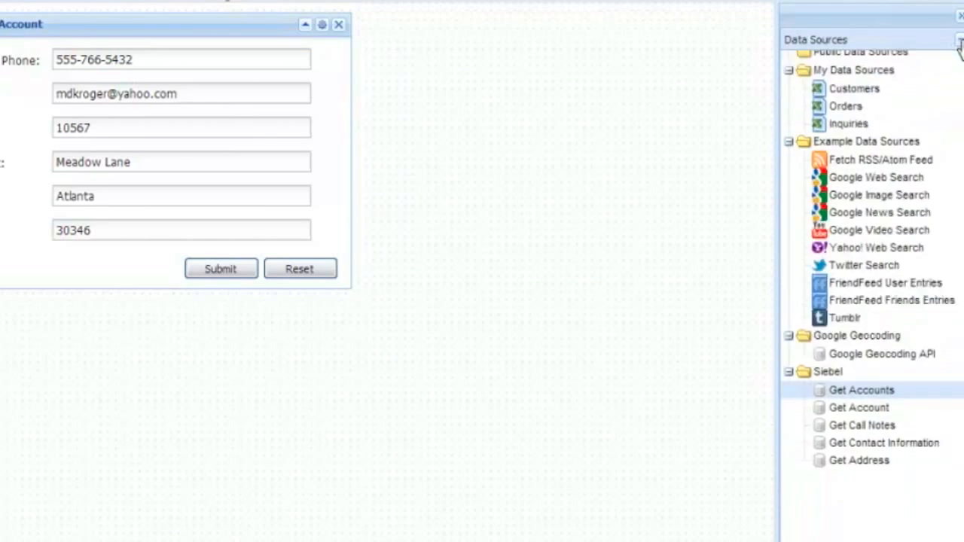
pyautogui.moveTo(873, 460); pyautogui.dragTo(105, 354)
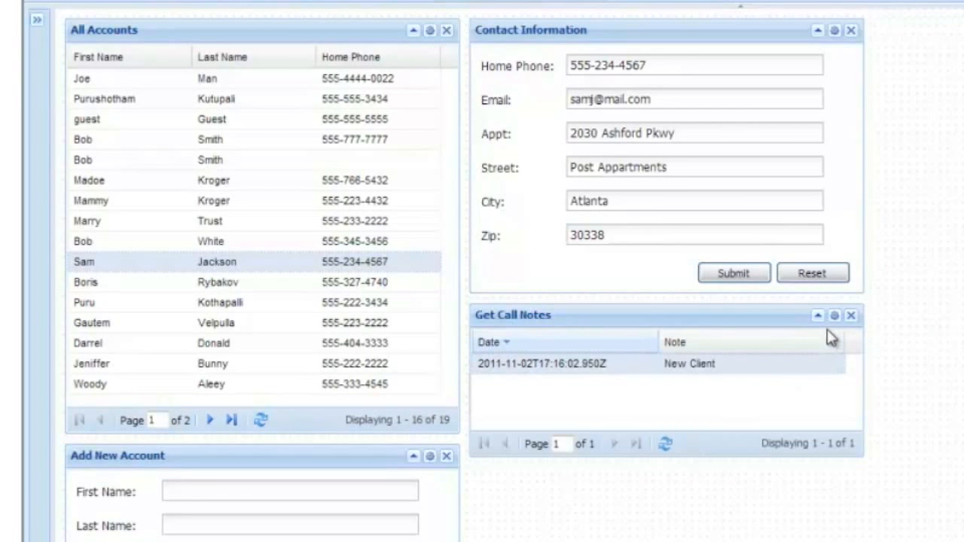
# - Select several different accounts in the All Accounts grid to check the linked Contact Information form and call notes
pyautogui.click(238, 325)
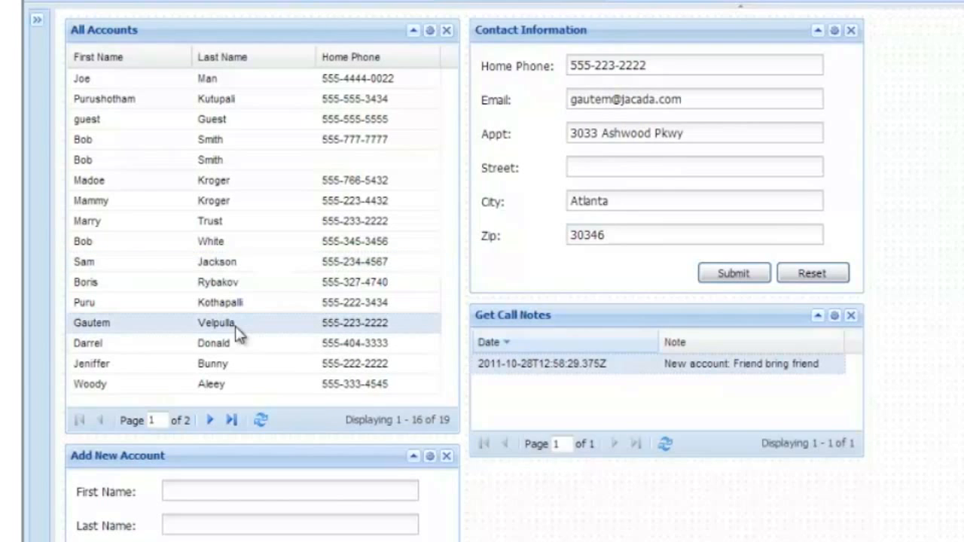
pyautogui.click(211, 343)
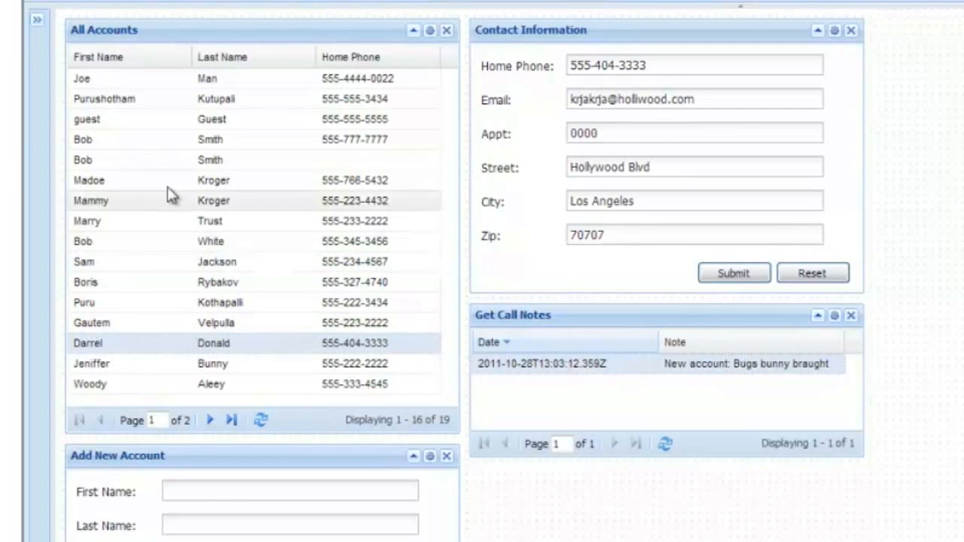
pyautogui.click(160, 159)
pyautogui.click(95, 384)
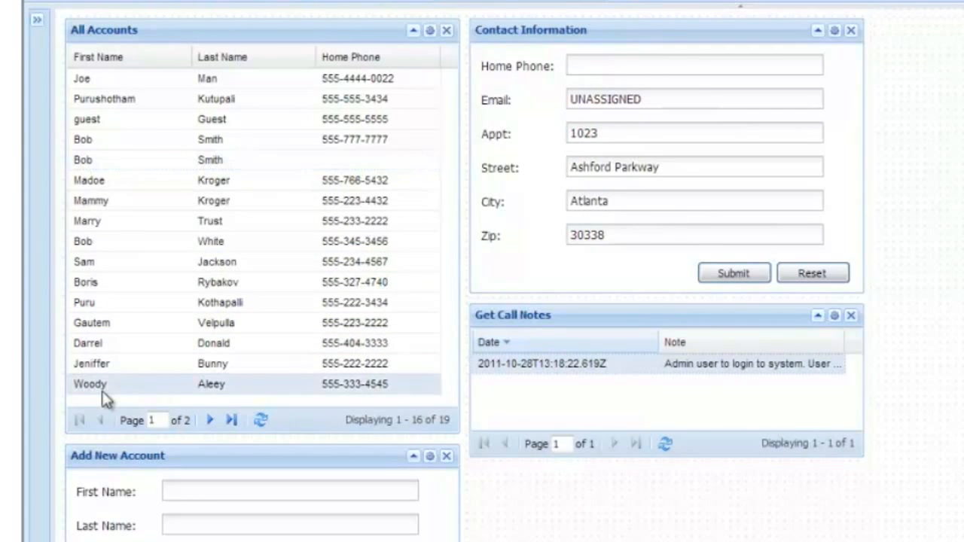
pyautogui.click(134, 365)
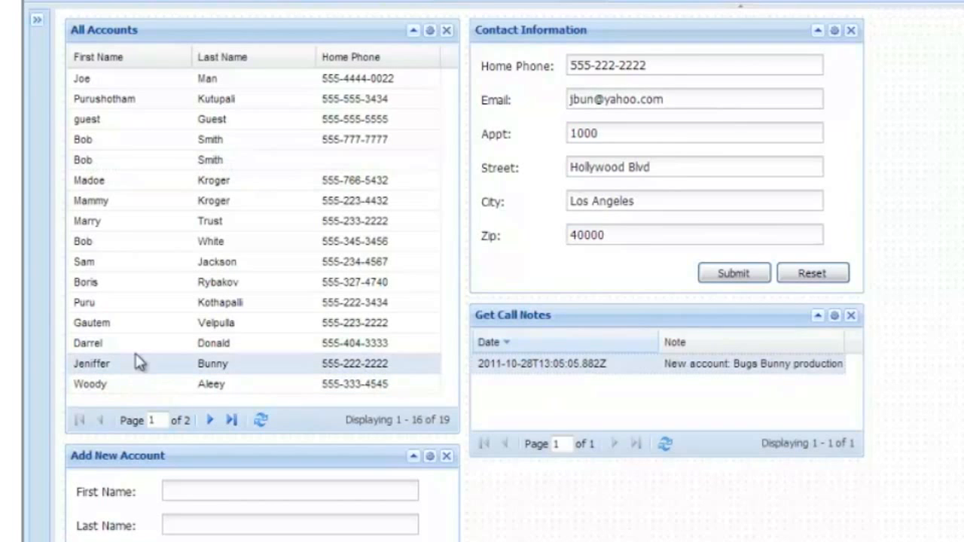
# - Select the fourth account in the All Accounts grid and place the AddNewNote workspace form below the Get Call Notes grid
pyautogui.click(135, 139)
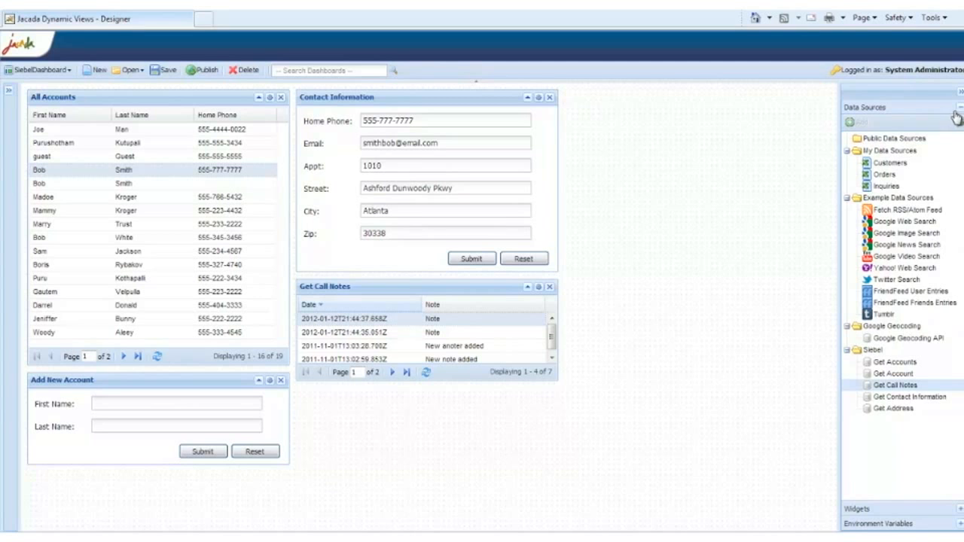
pyautogui.click(959, 109)
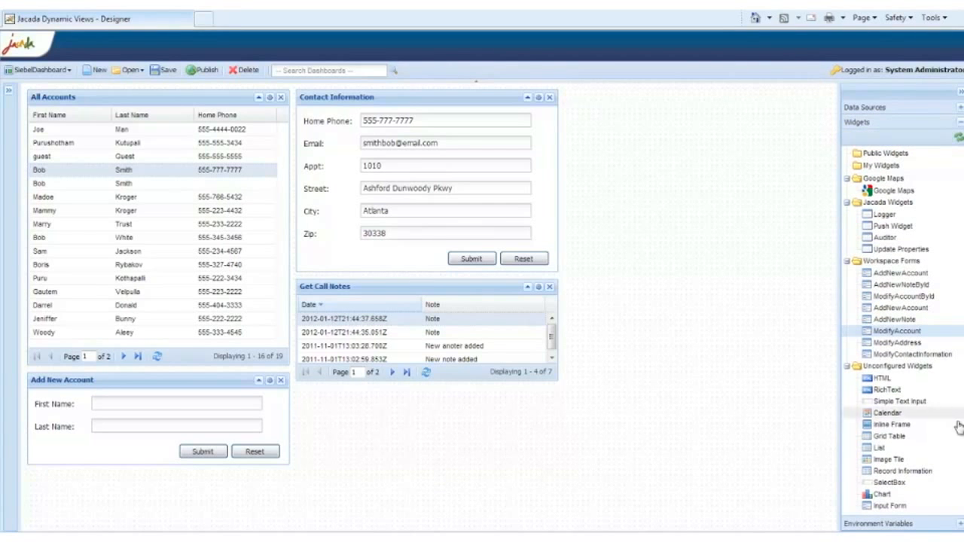
pyautogui.moveTo(881, 323); pyautogui.dragTo(459, 408)
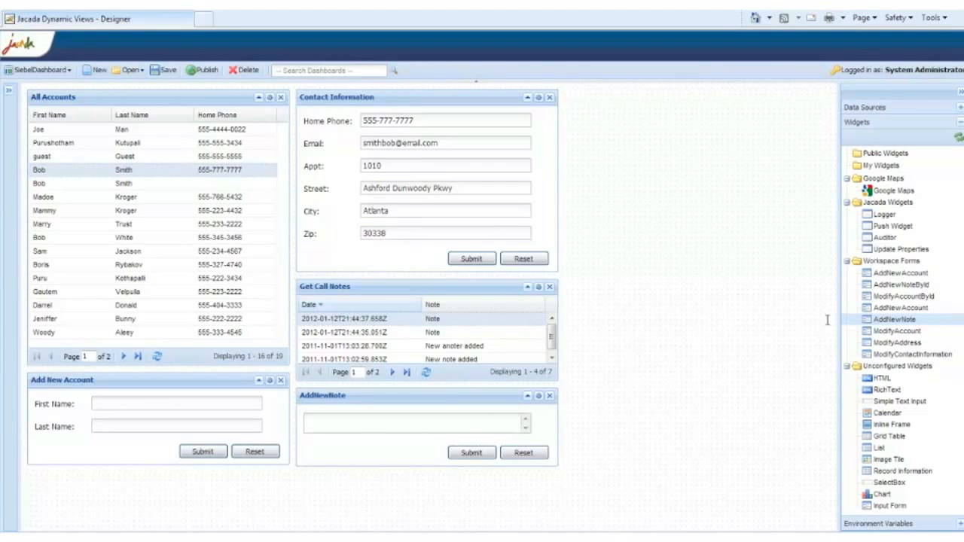
# - Add the Google Maps widget beside the Contact Information form and set its widget height to 500
pyautogui.moveTo(892, 191); pyautogui.dragTo(724, 167)
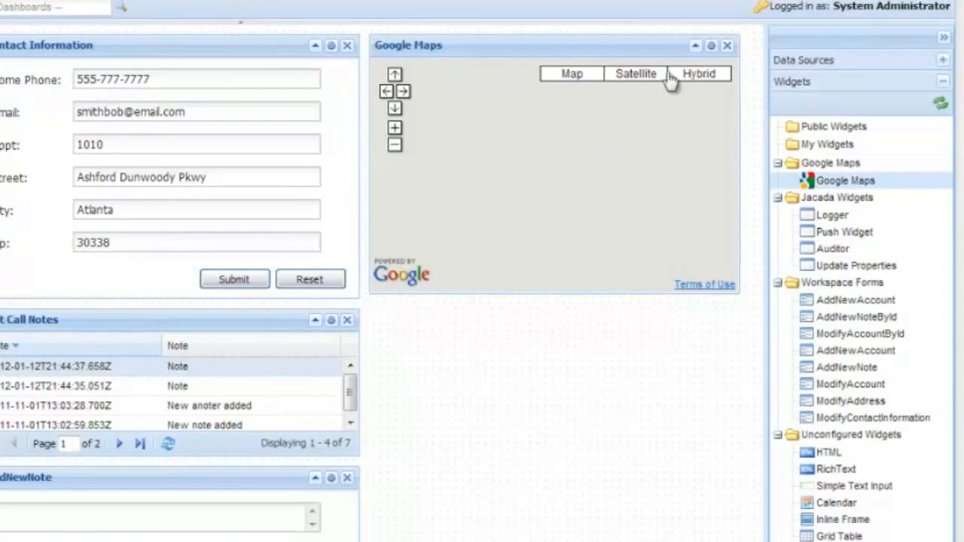
pyautogui.click(423, 85)
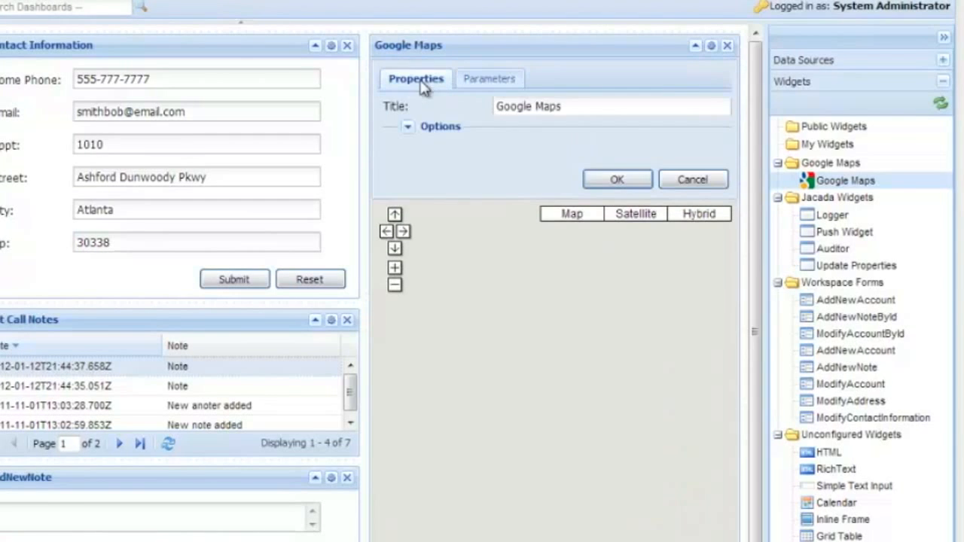
pyautogui.click(407, 125)
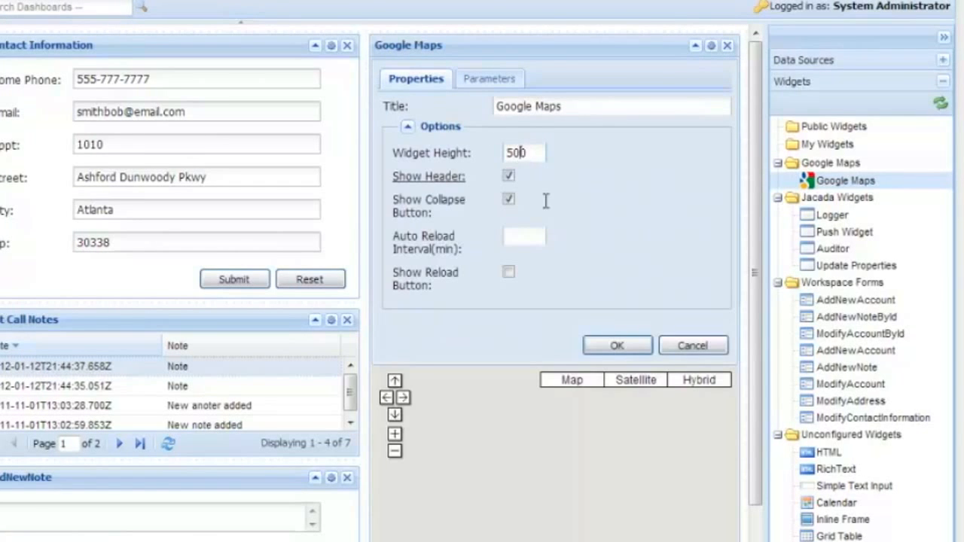
pyautogui.write('0')
pyautogui.click(621, 346)
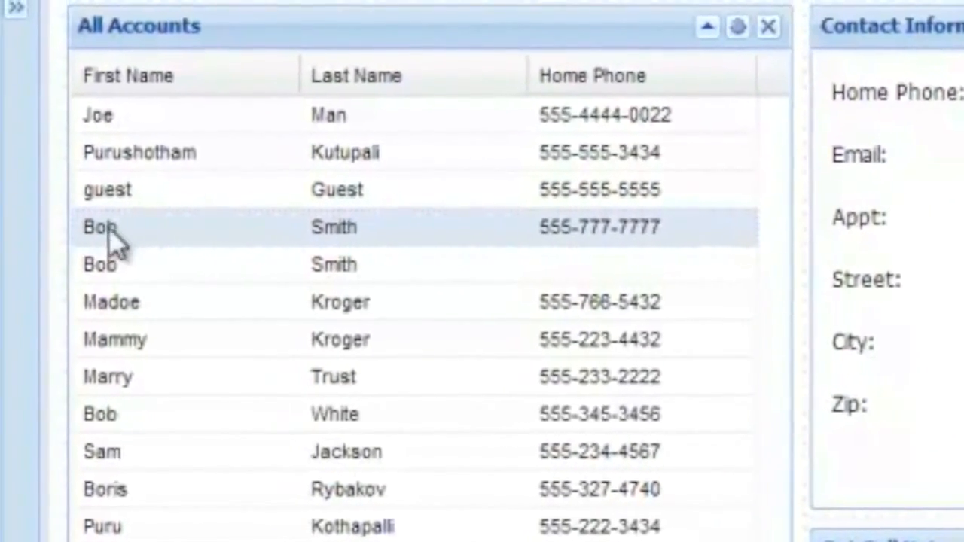
# - Set the Google Maps Address parameter to the clicked account's line1, line2, city and zip, separated by spaces
pyautogui.click(117, 227)
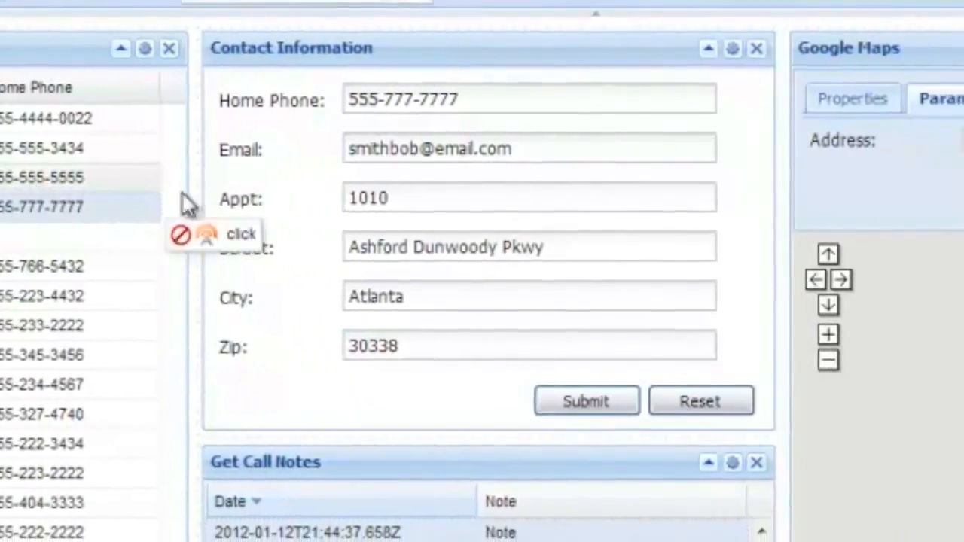
pyautogui.click(759, 149)
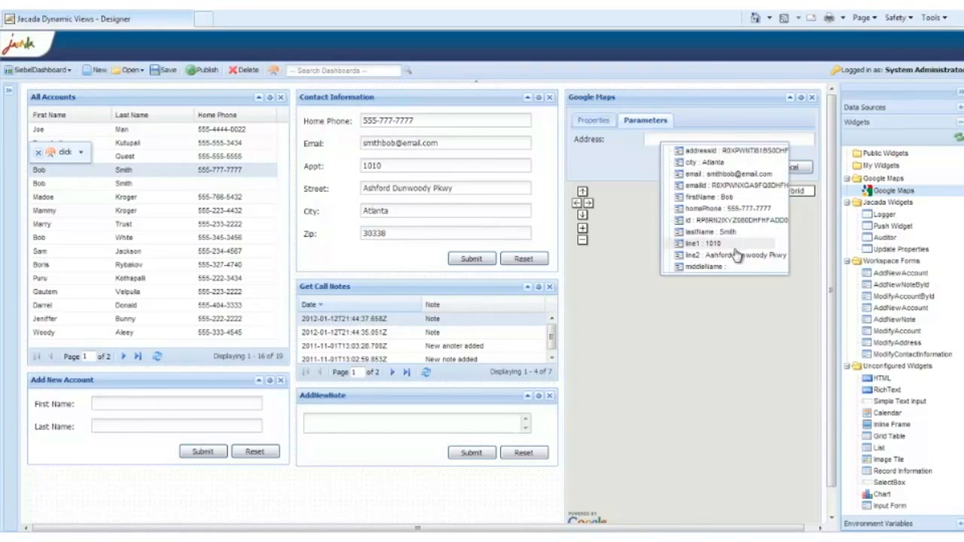
pyautogui.click(735, 245)
pyautogui.moveTo(51, 151); pyautogui.dragTo(736, 140)
pyautogui.click(771, 251)
pyautogui.moveTo(57, 151); pyautogui.dragTo(783, 142)
pyautogui.click(821, 173)
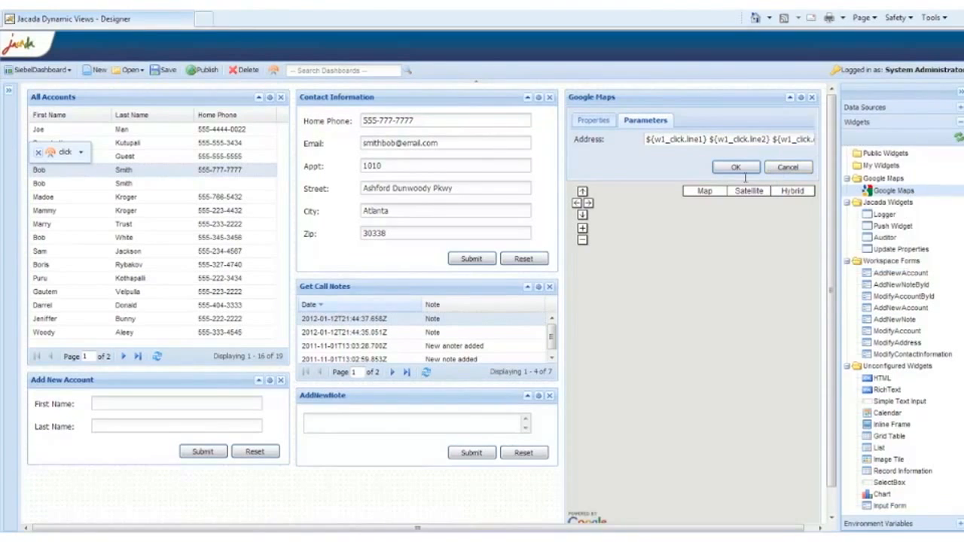
pyautogui.moveTo(57, 151); pyautogui.dragTo(761, 143)
pyautogui.click(768, 260)
pyautogui.click(758, 139)
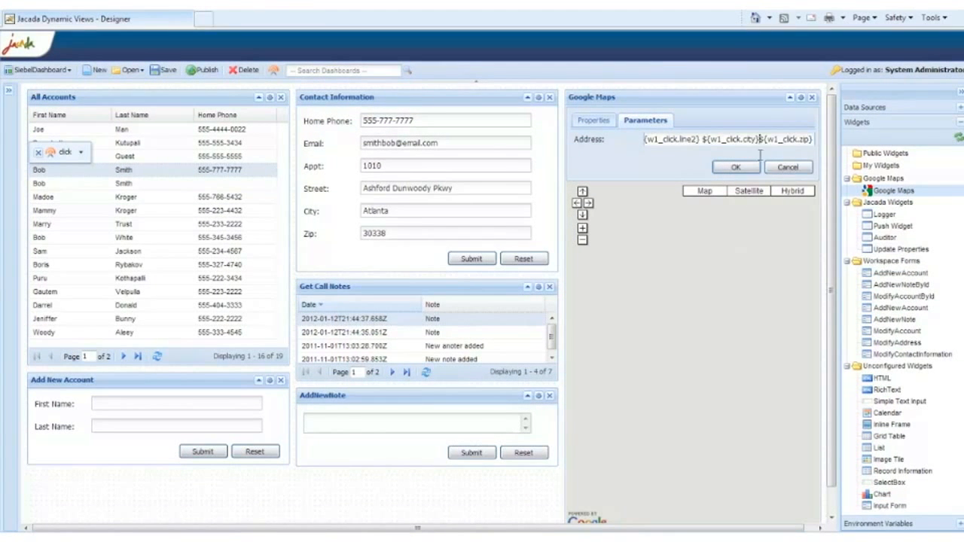
pyautogui.click(739, 168)
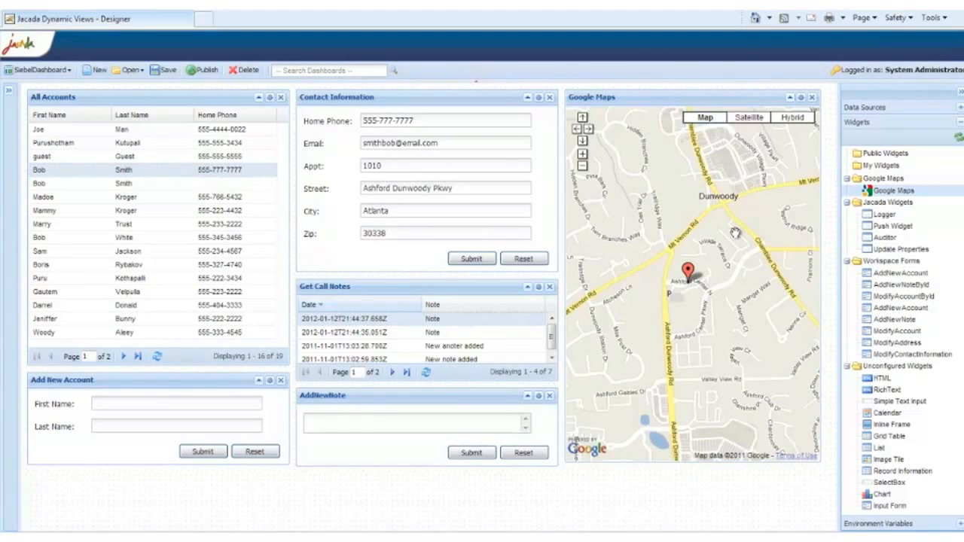
# - Select two other accounts in the All Accounts grid to check the linked map, contact form and call notes
pyautogui.click(81, 269)
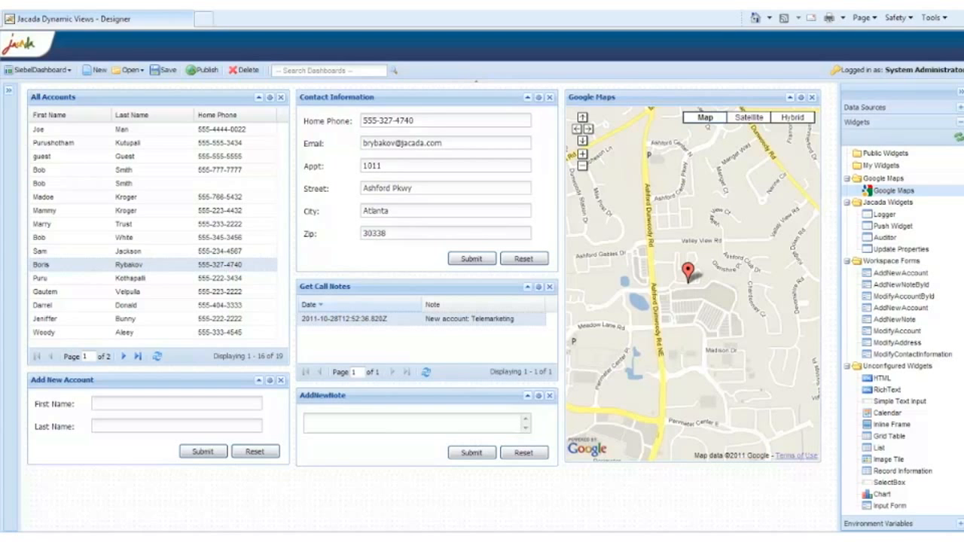
pyautogui.click(76, 129)
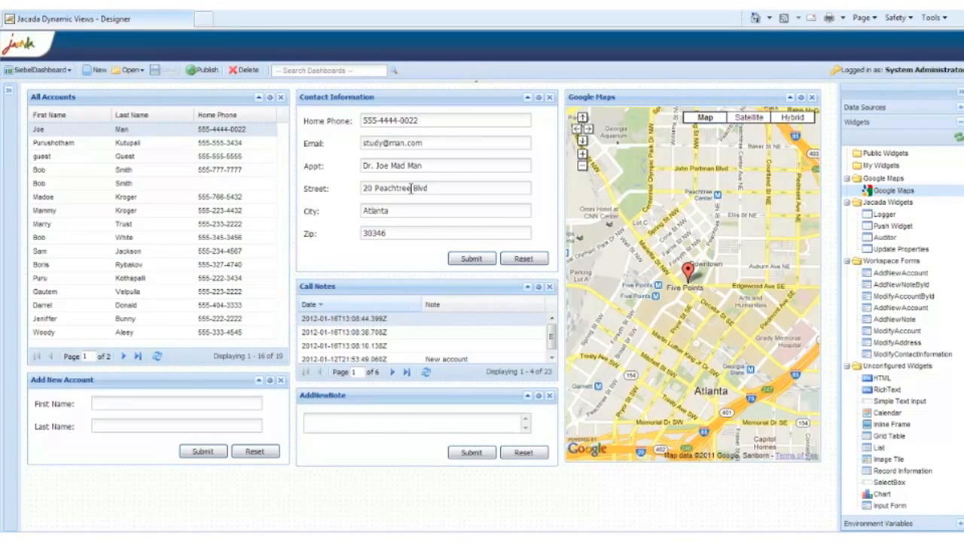